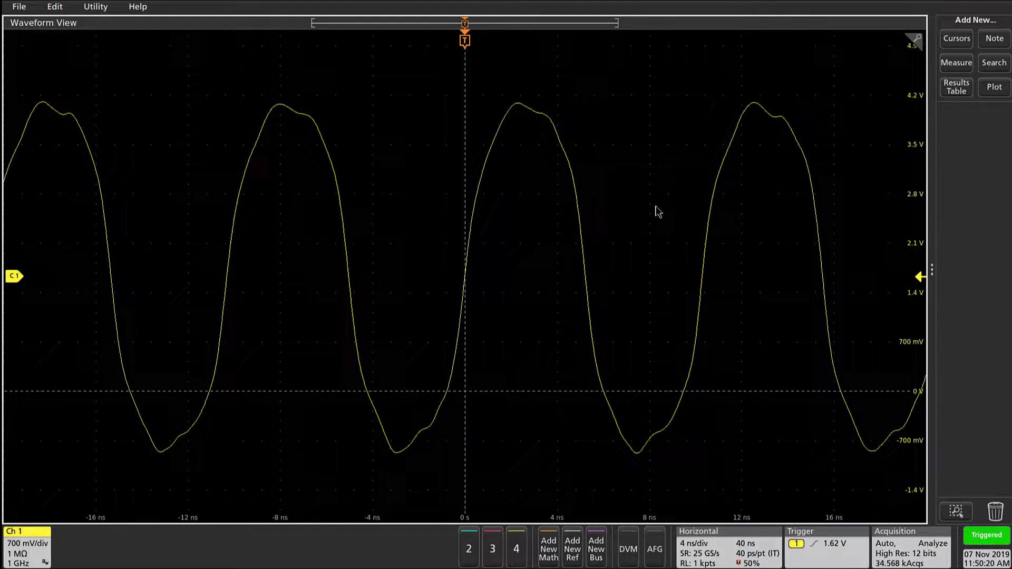
Draw a zoom box around the clock's rising edge at 0 s, magnifying it to 260 ps/div, and bring up the Draw a Box choices
left_click(964, 513)
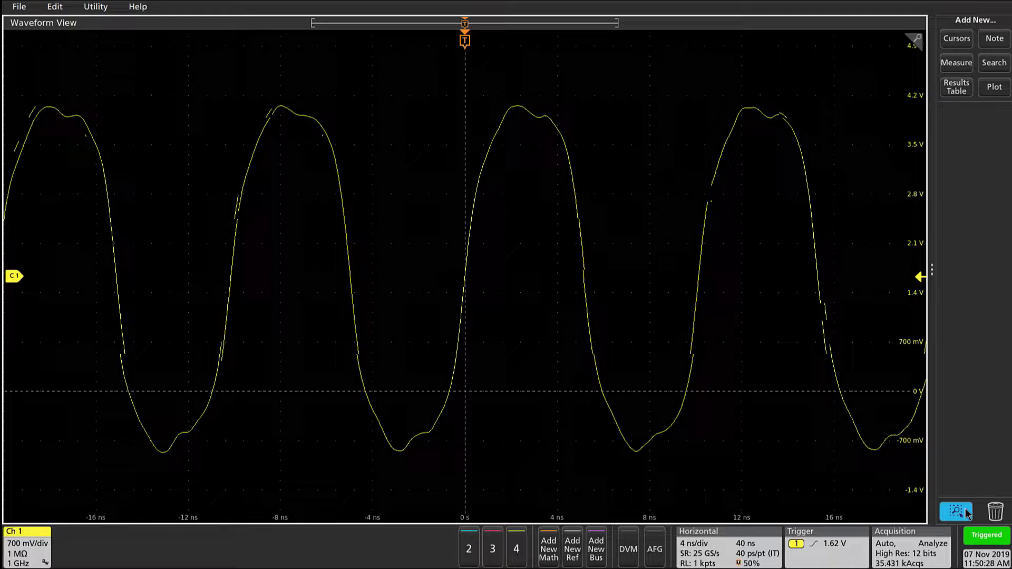
left_click_drag(473, 95, 528, 194)
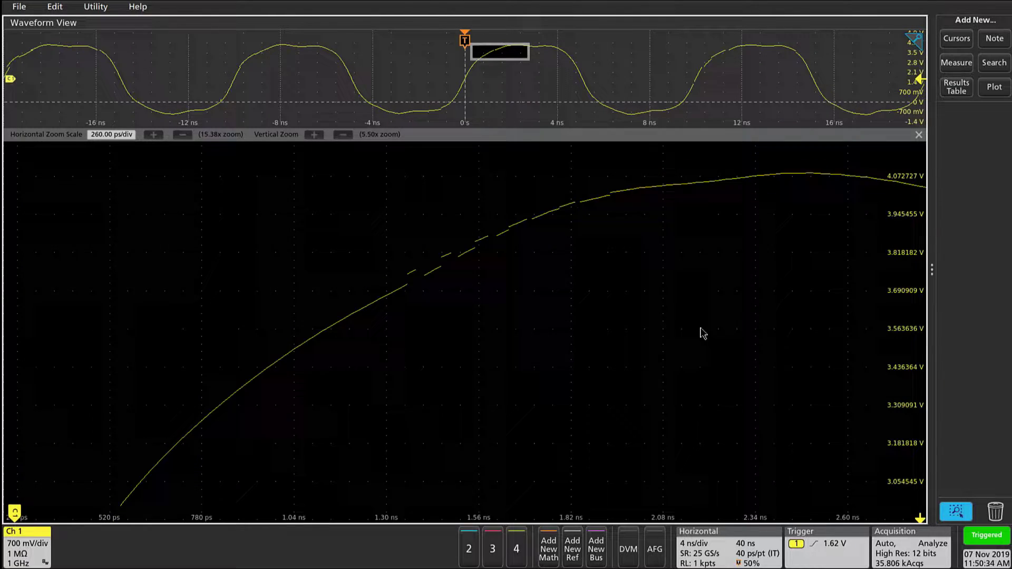
left_click(956, 517)
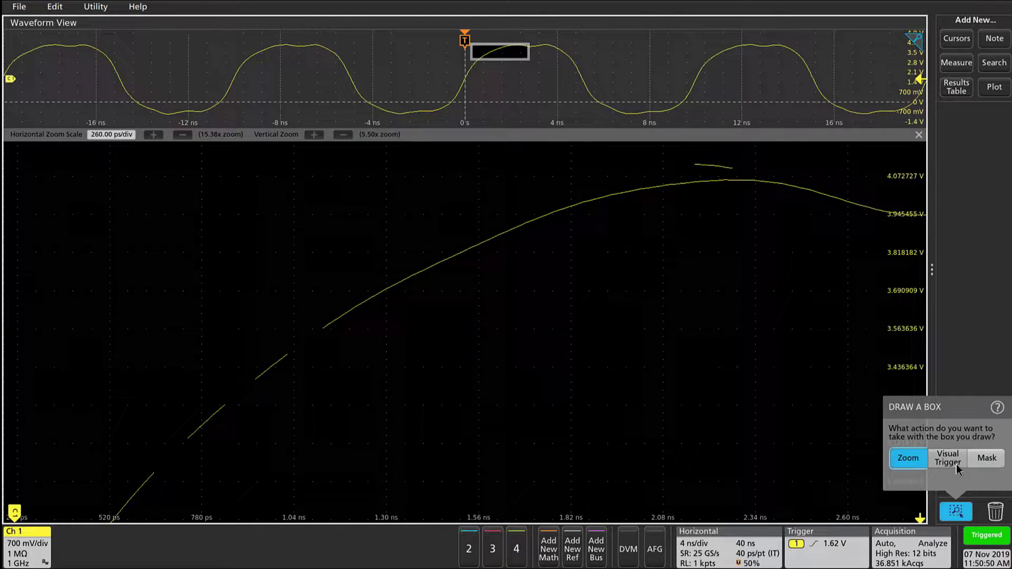
Set drawn boxes to create masks, then draw two mask rectangles: one above-left of the edge, one across it
left_click(987, 458)
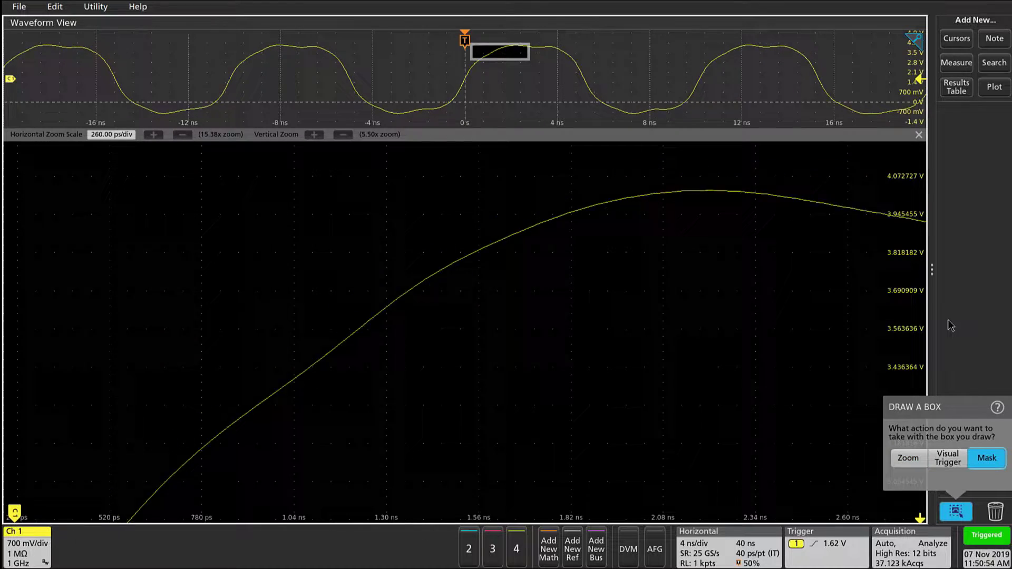
left_click(947, 315)
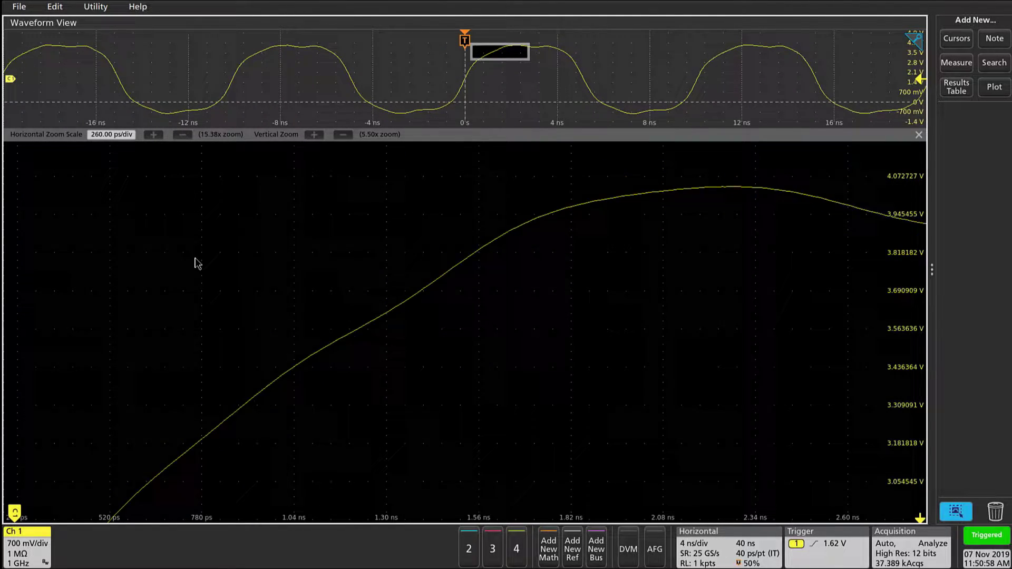
mouse_move(159, 199)
left_mouse_down()
mouse_move(284, 267)
mouse_move(319, 300)
mouse_move(322, 328)
left_mouse_up()
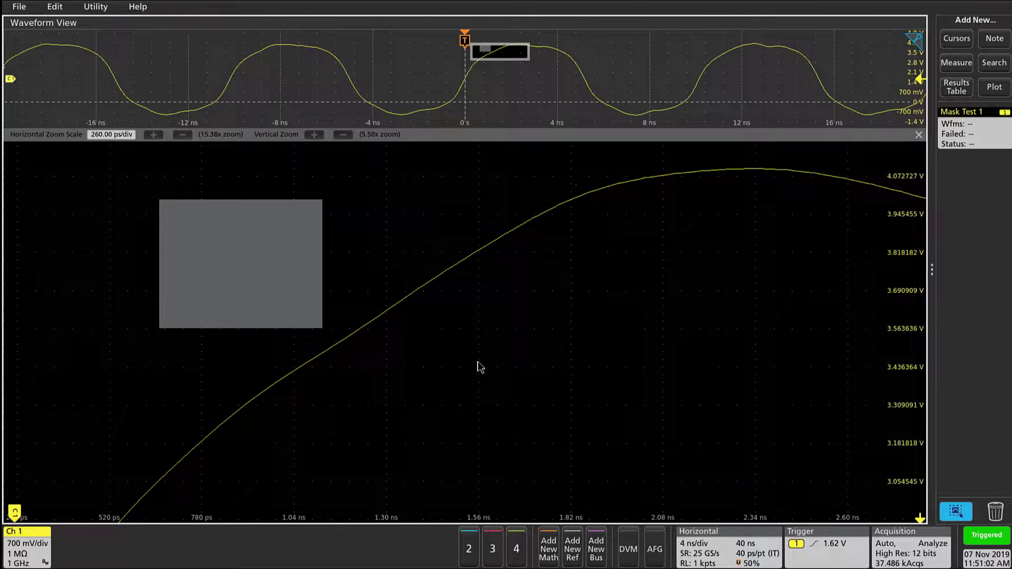
left_click_drag(385, 329, 651, 280)
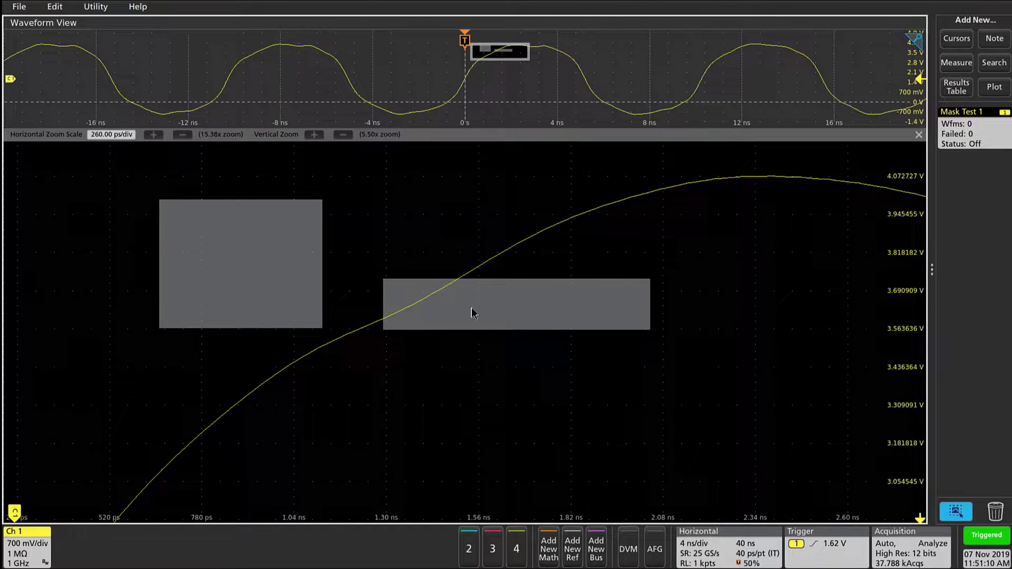
Reshape the second mask segment by slanting its top-left corner and adding a peaked top vertex
left_click(489, 298)
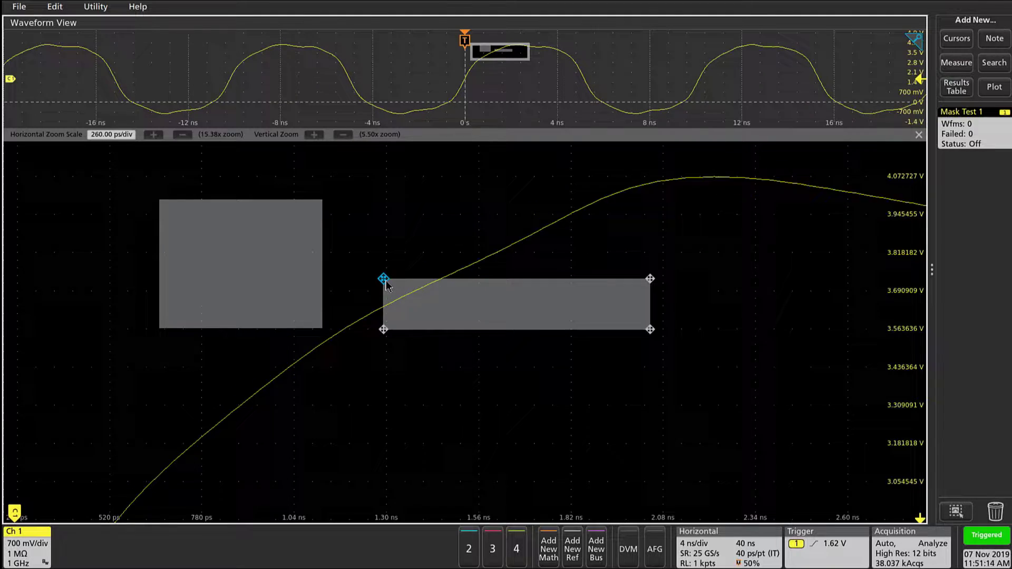
left_click_drag(385, 283, 469, 281)
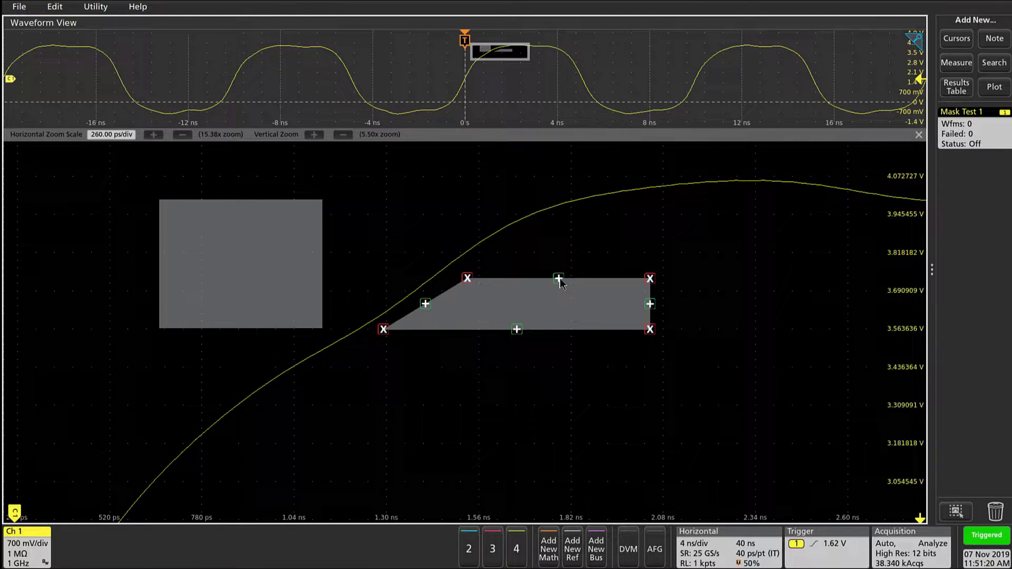
left_click(558, 279)
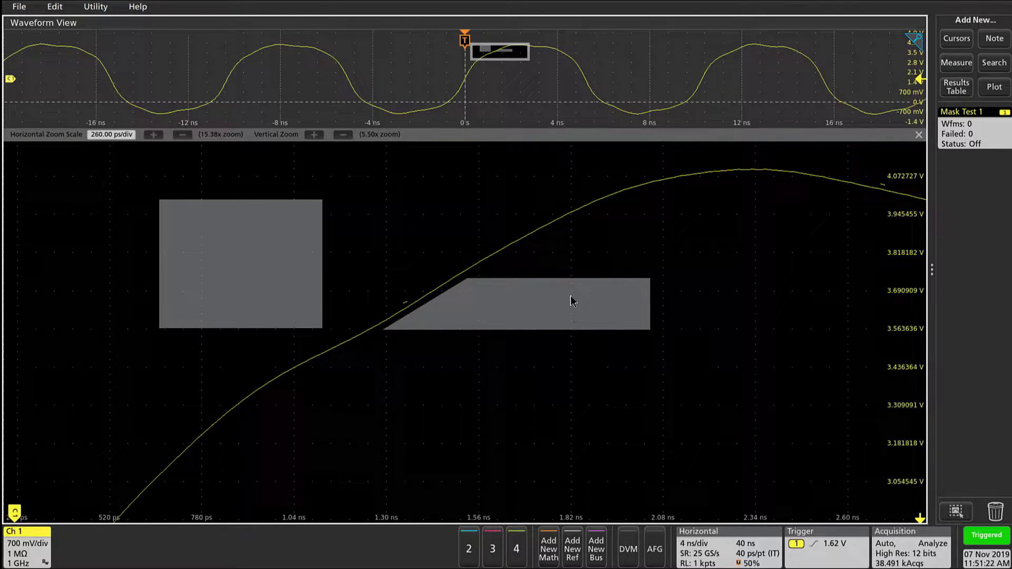
left_click(524, 286)
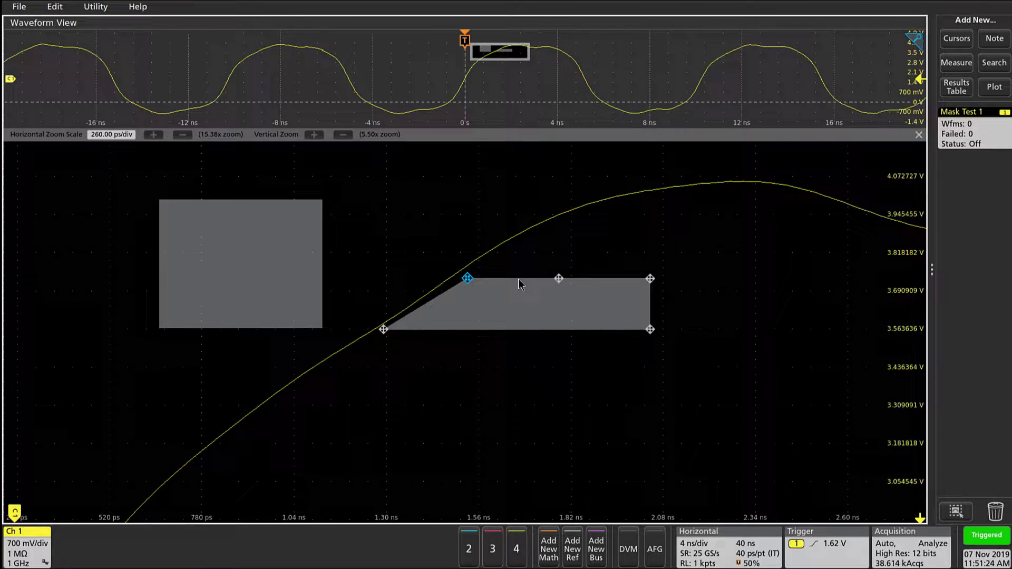
left_click_drag(559, 278, 571, 235)
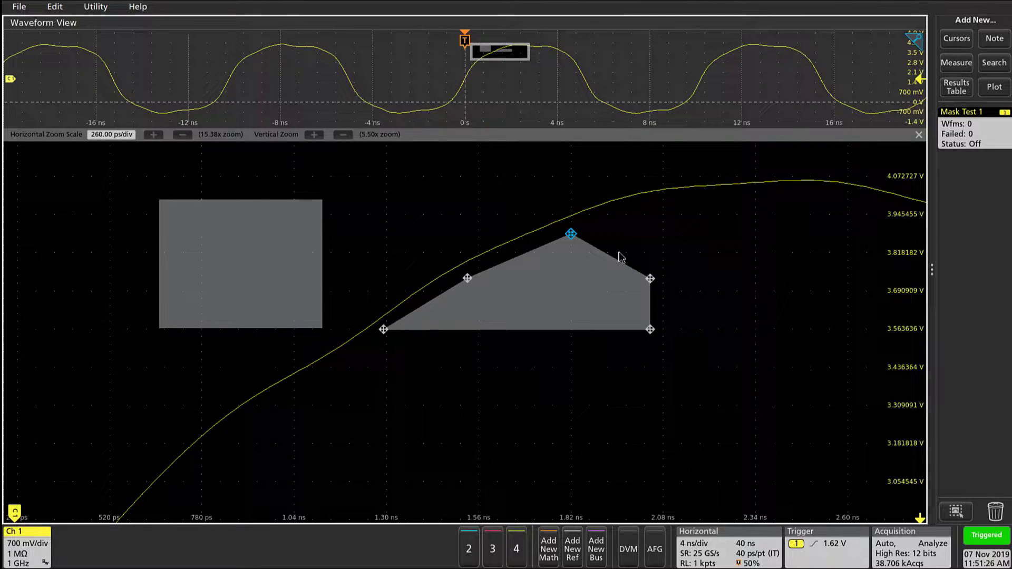
Rotate the mask polygon about 33° clockwise and shift its top vertex right to hug the edge's underside
left_click(580, 292)
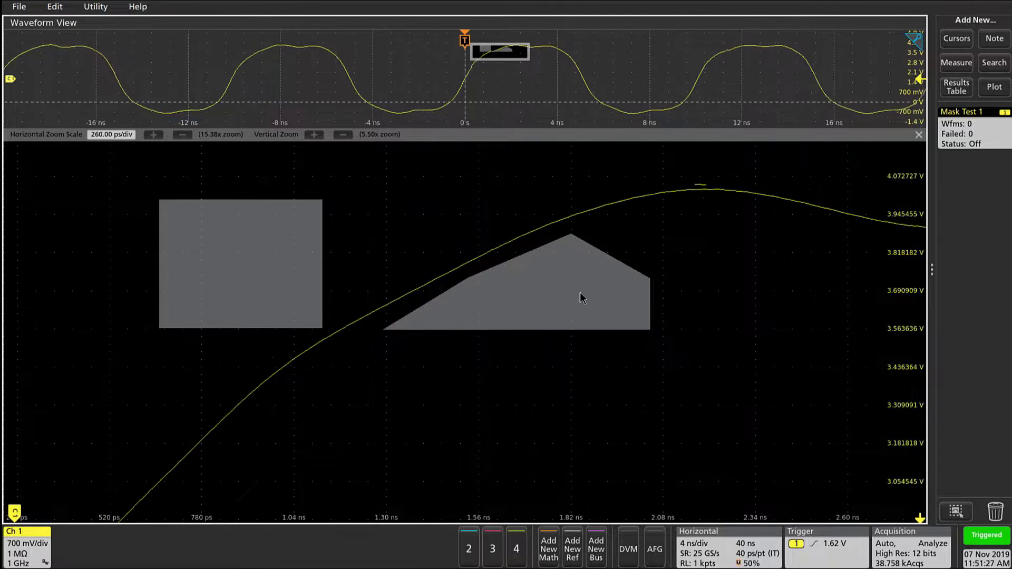
left_click(557, 308)
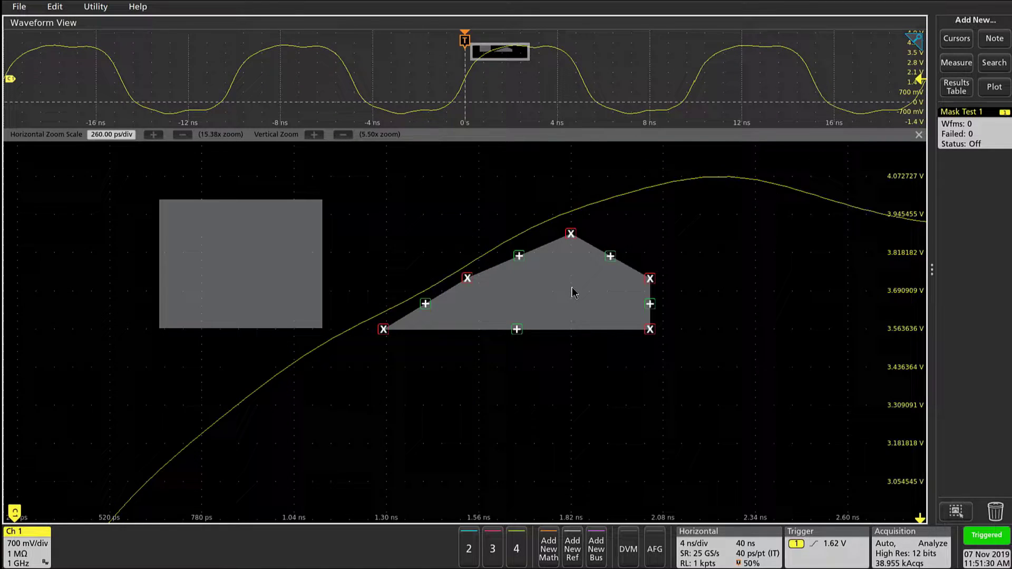
left_click(574, 293)
mouse_move(526, 278)
left_mouse_down()
mouse_move(533, 270)
mouse_move(477, 343)
mouse_move(483, 291)
mouse_move(518, 283)
mouse_move(507, 295)
mouse_move(511, 320)
mouse_move(500, 269)
mouse_move(519, 279)
mouse_move(548, 249)
mouse_move(539, 246)
left_mouse_up()
left_click(543, 249)
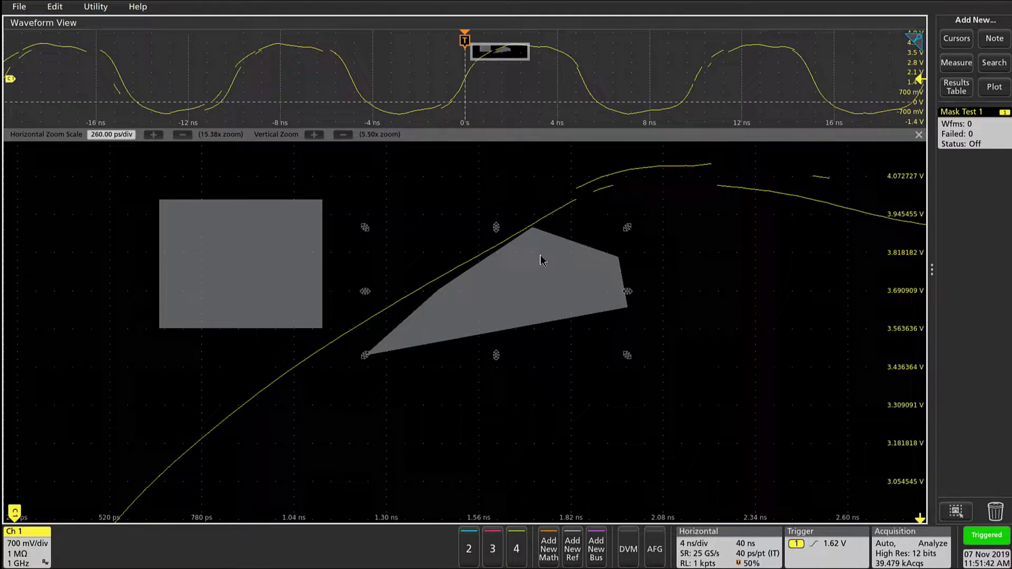
double_click(543, 260)
left_click_drag(533, 228, 554, 228)
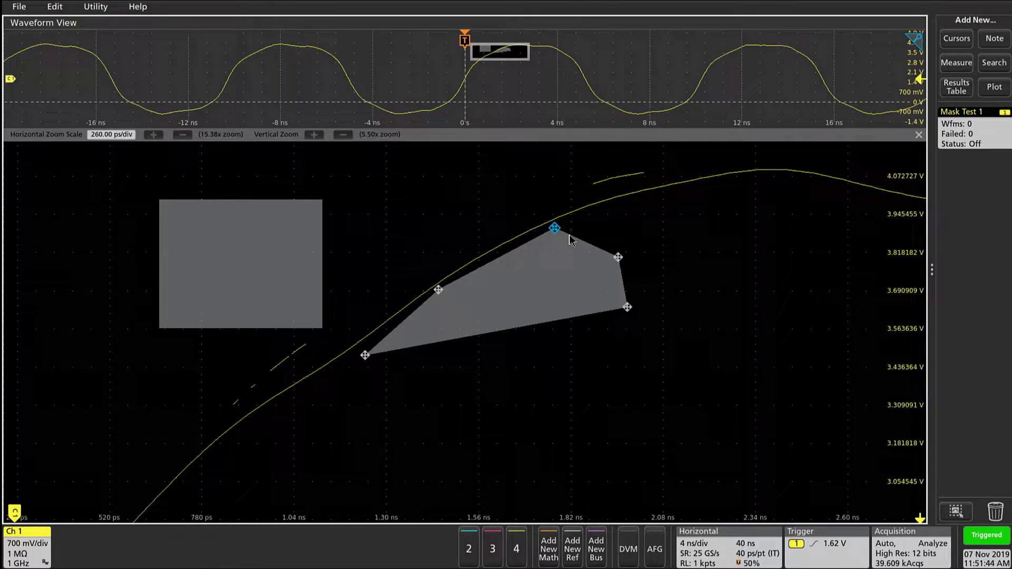
left_click(671, 232)
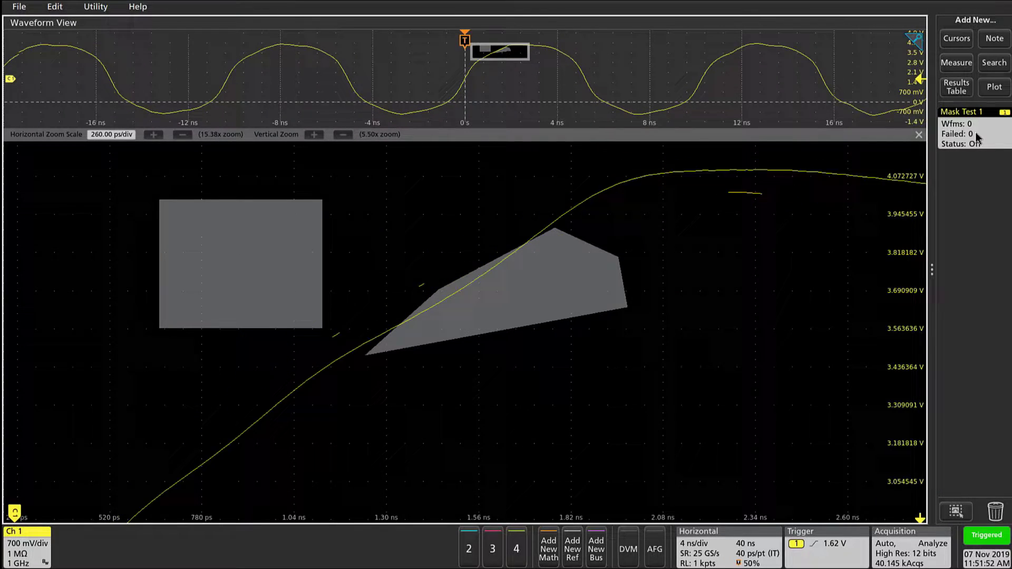
In Mask Test 1 settings, keep Source as Ch 1 and enable 'Show segment hits in badge'
double_click(976, 137)
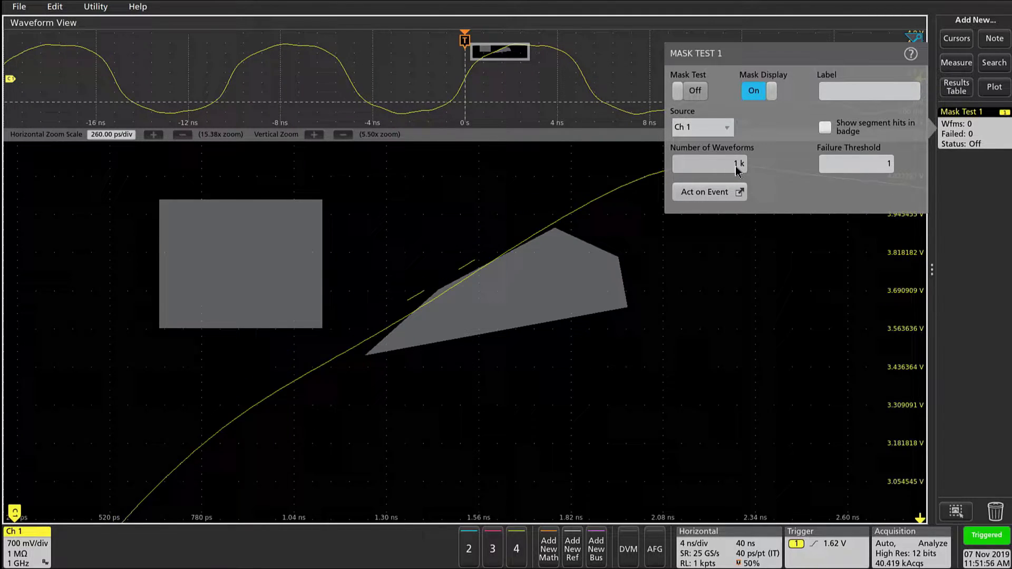
left_click(725, 129)
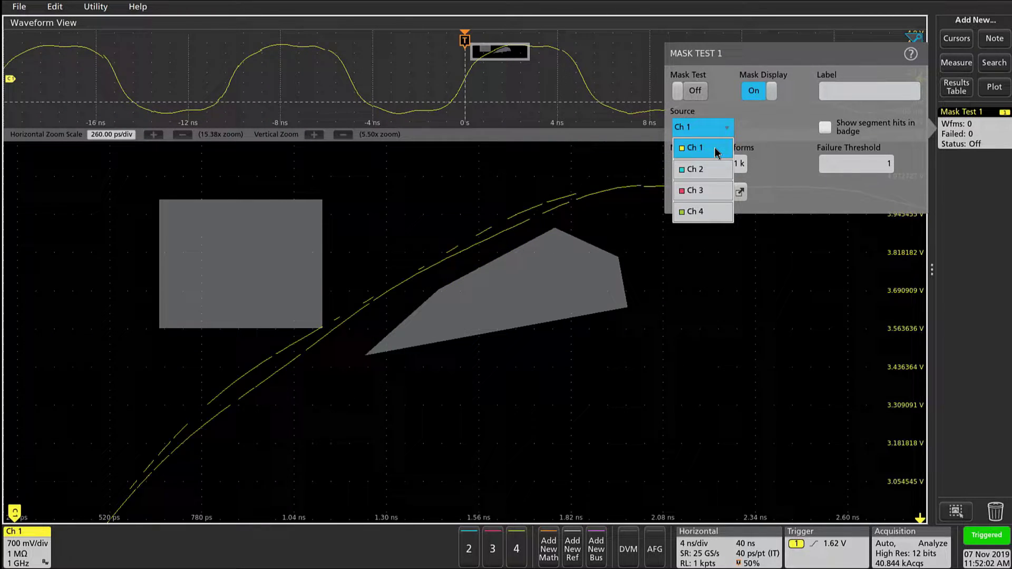
left_click(765, 133)
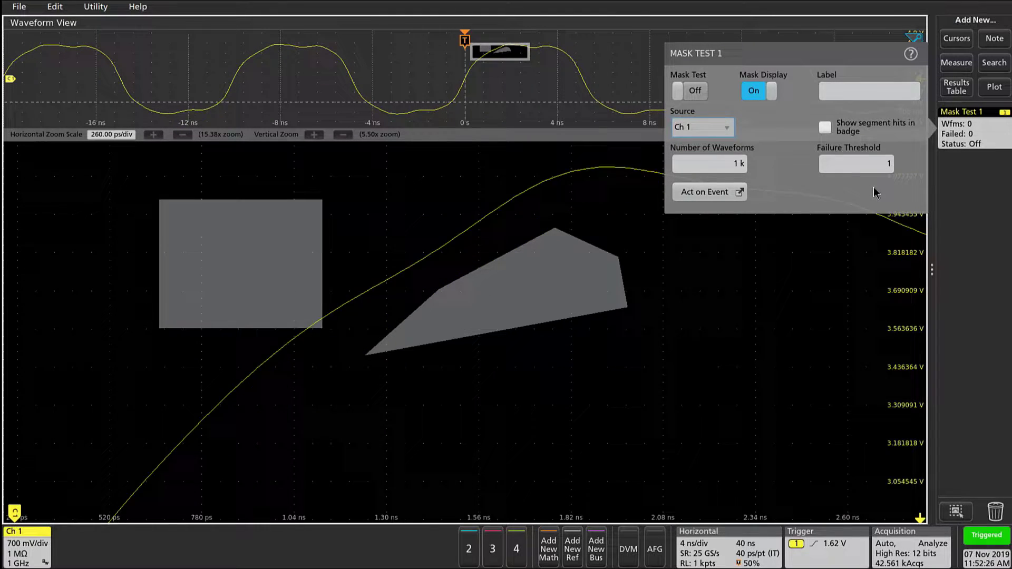
left_click(824, 129)
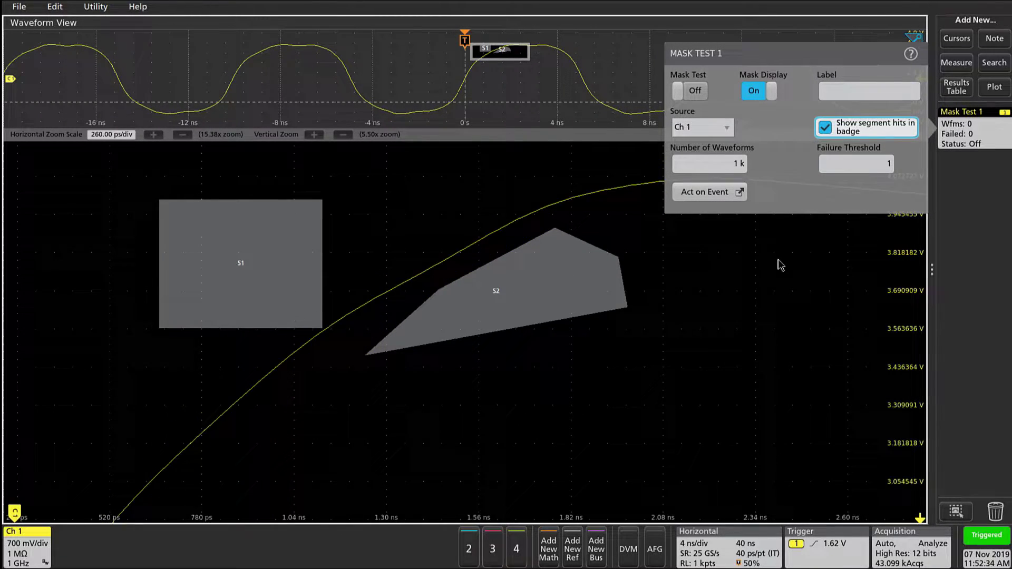
Turn Mask Test 1 On and close its panel so the test runs on Ch 1
left_click(696, 91)
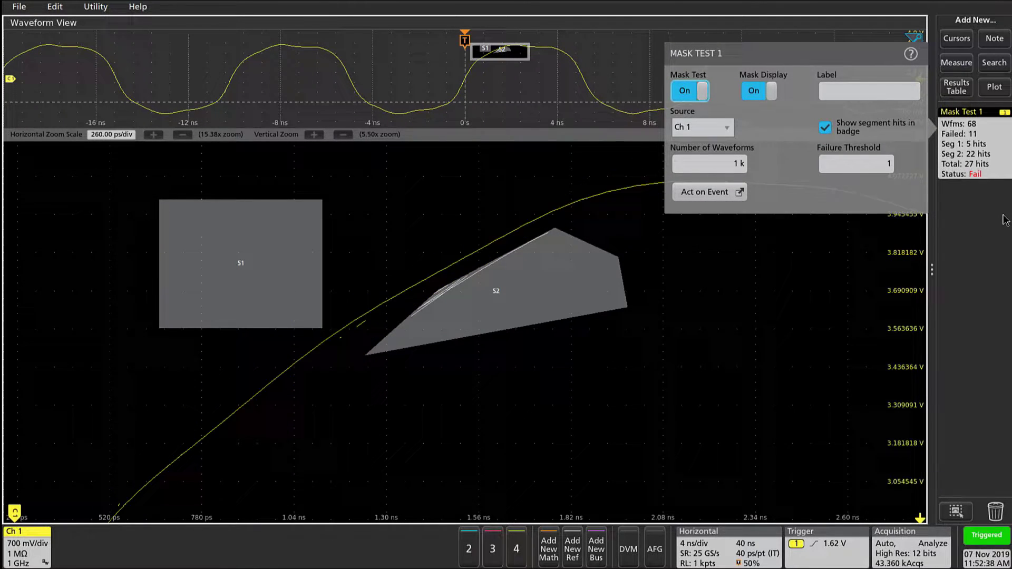
left_click(794, 231)
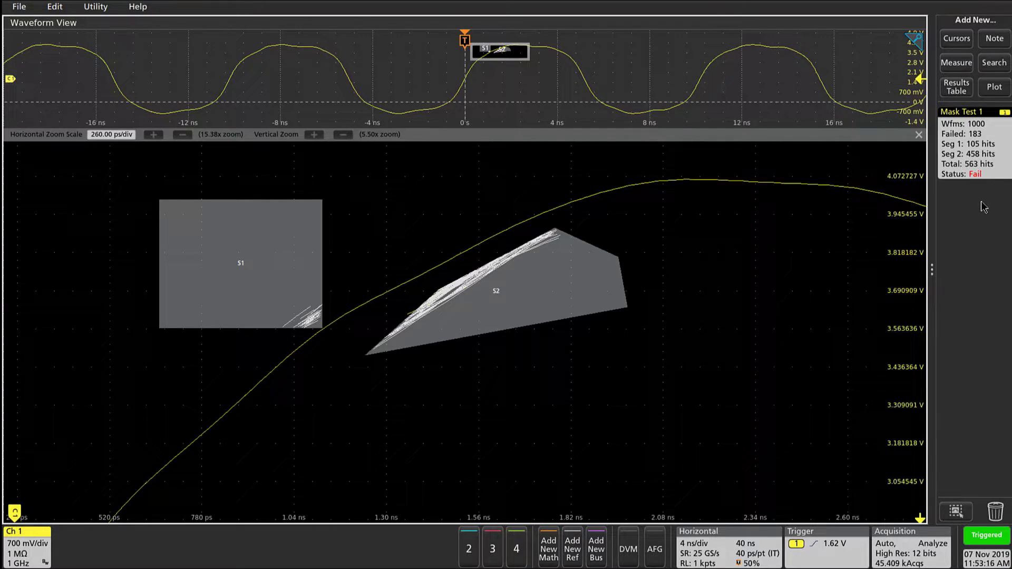
In Mask Test 1's Act on Event, try screen capture on hit, then screen capture, waveform save and stop acquisition on failure
double_click(978, 159)
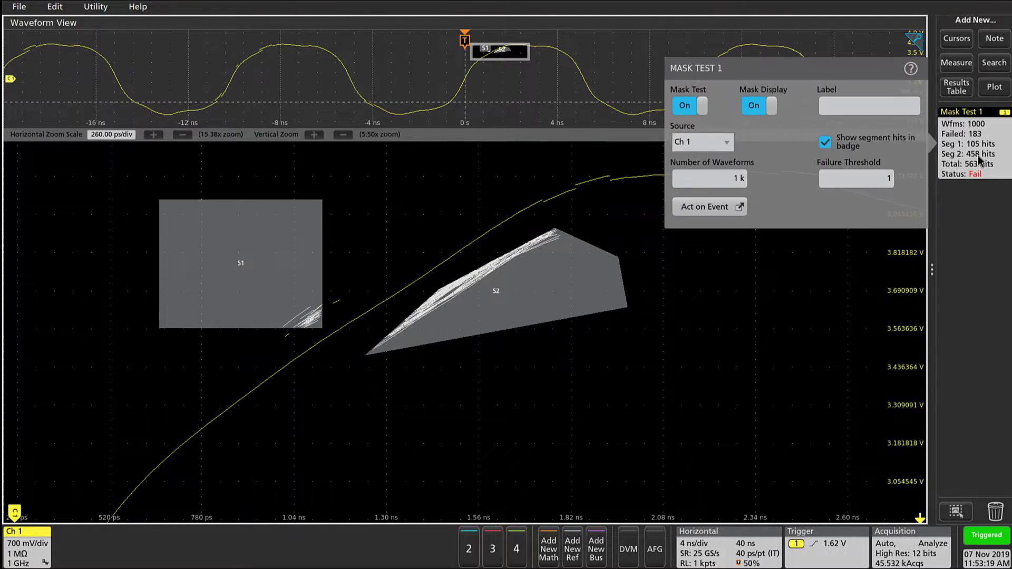
left_click(706, 209)
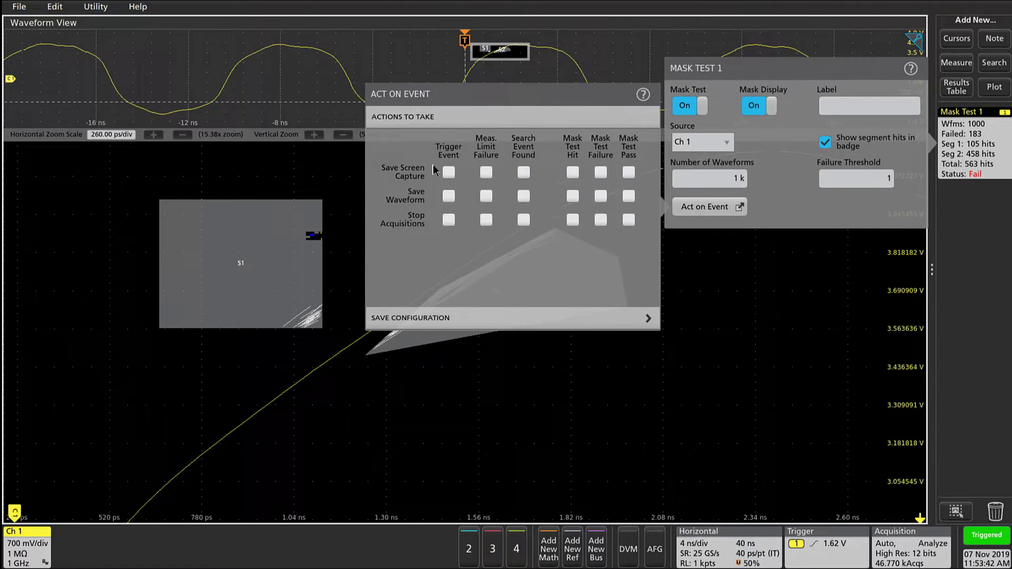
left_click(572, 173)
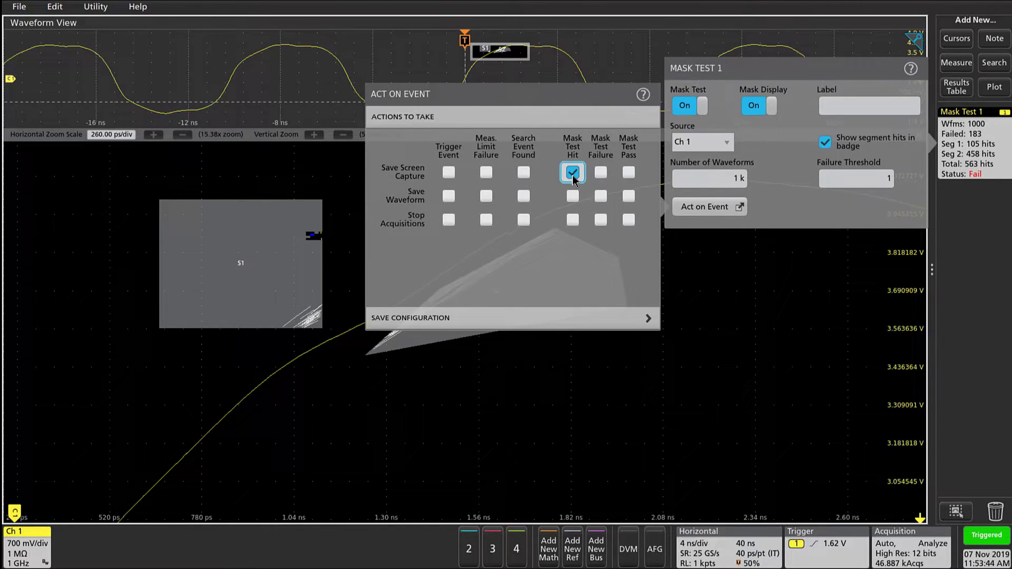
left_click(572, 174)
left_click(603, 174)
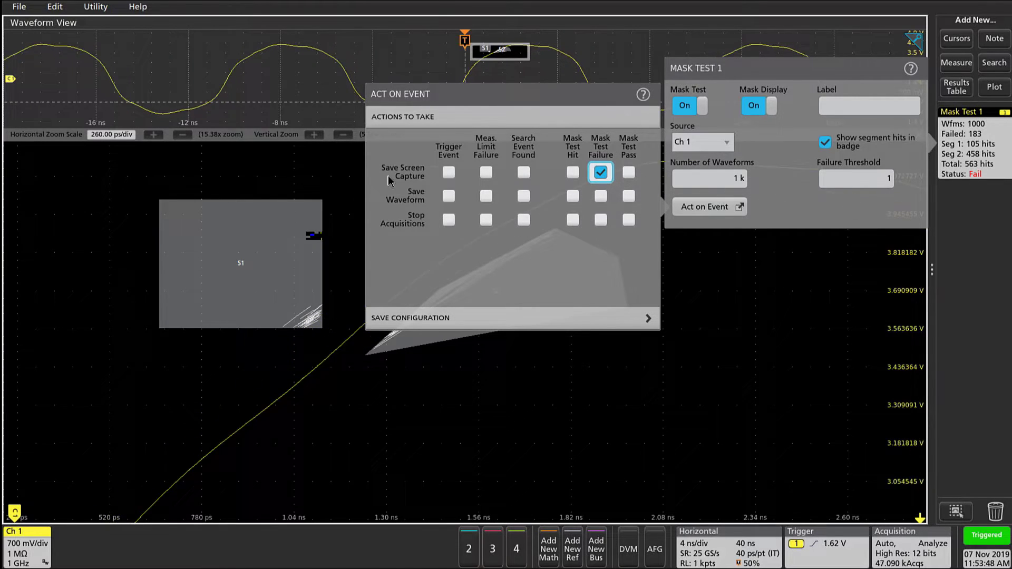
left_click(602, 198)
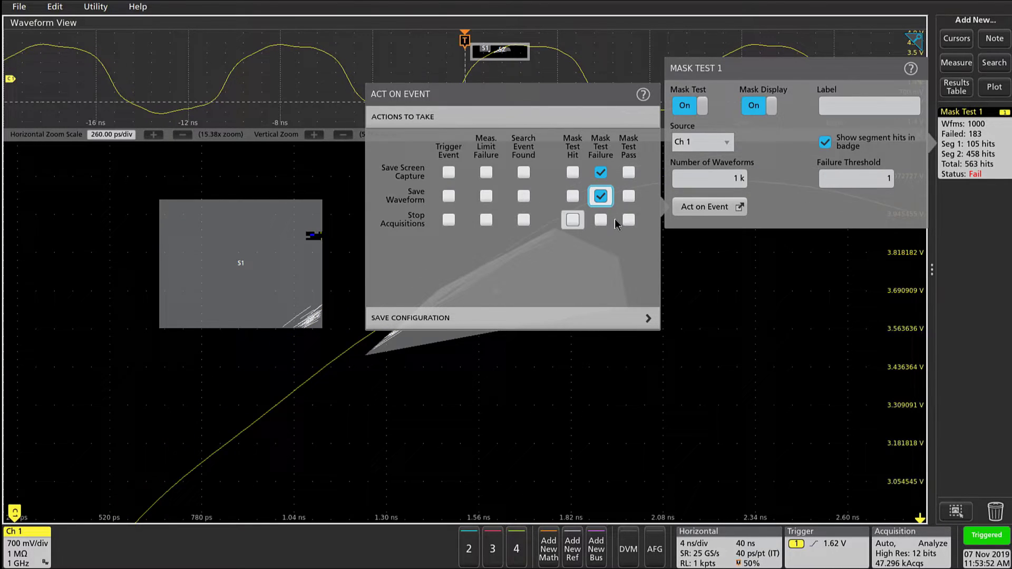
left_click(601, 220)
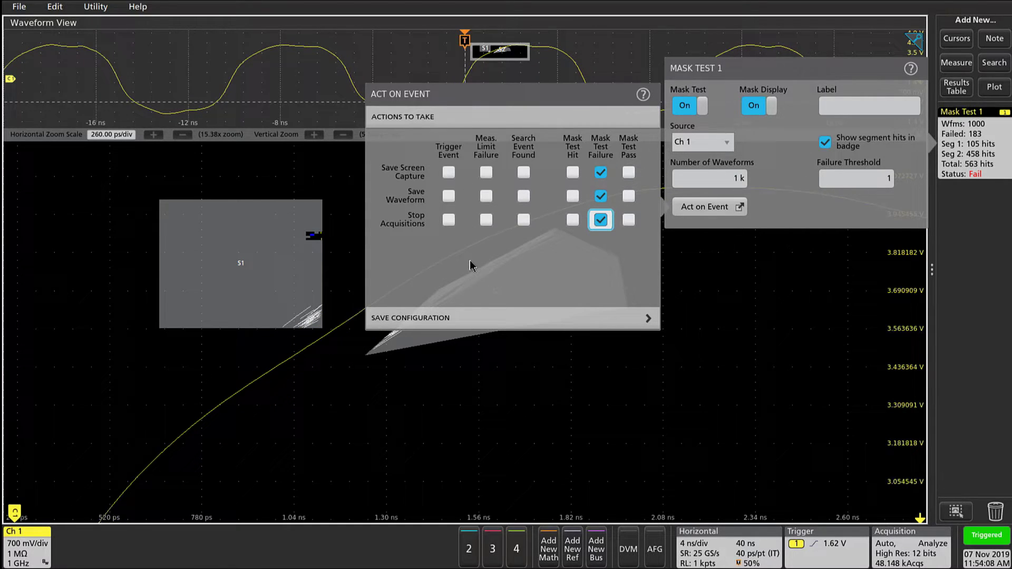
Clear all three failure actions and view the Save Configuration settings (SaveOnEvent, PNG, .wfm)
left_click(600, 172)
left_click(600, 196)
left_click(600, 219)
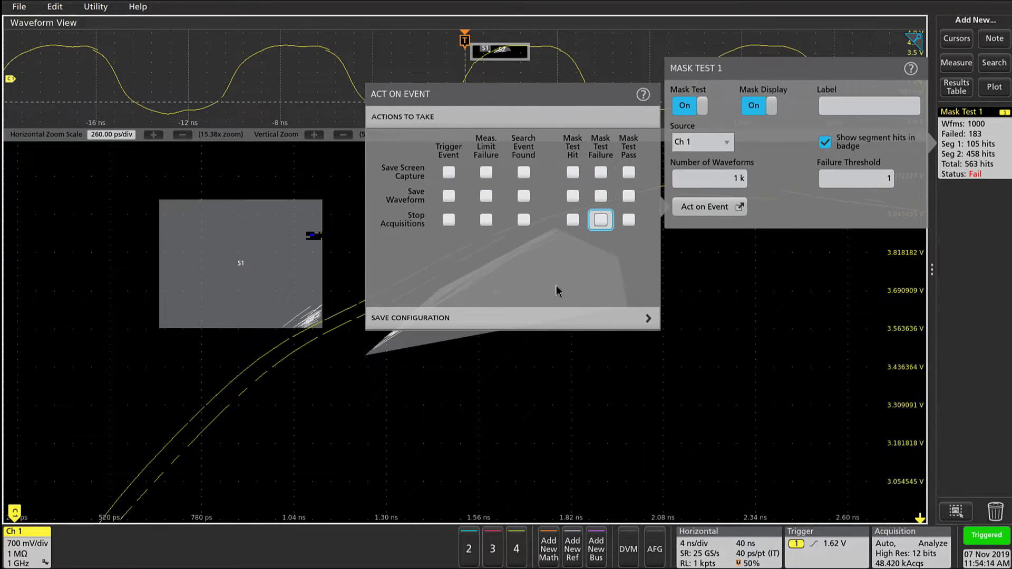
left_click(531, 316)
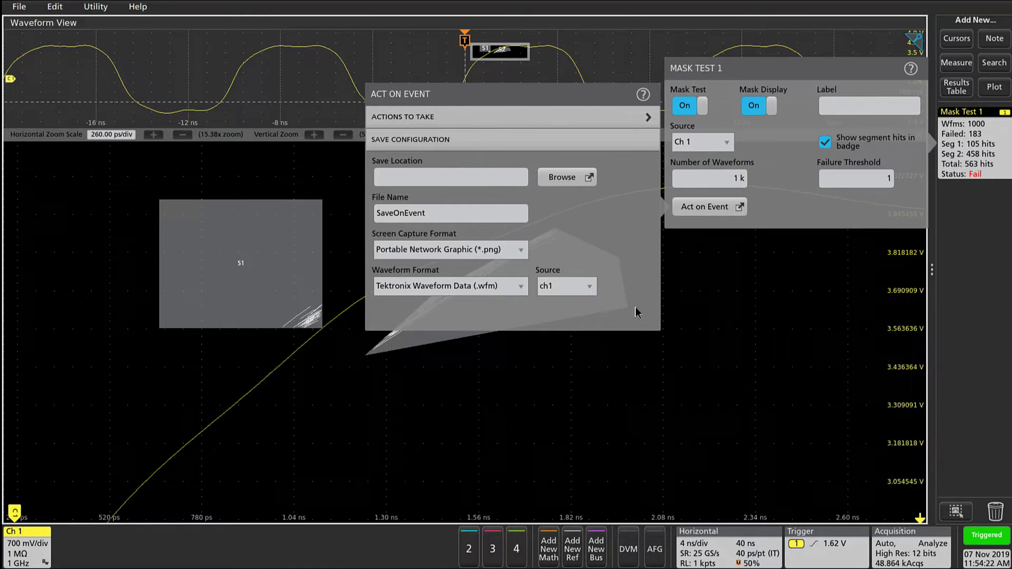
Close Act on Event and the Mask Test 1 panel, leaving masks S1, S2 and the Fail badge visible
left_click(729, 293)
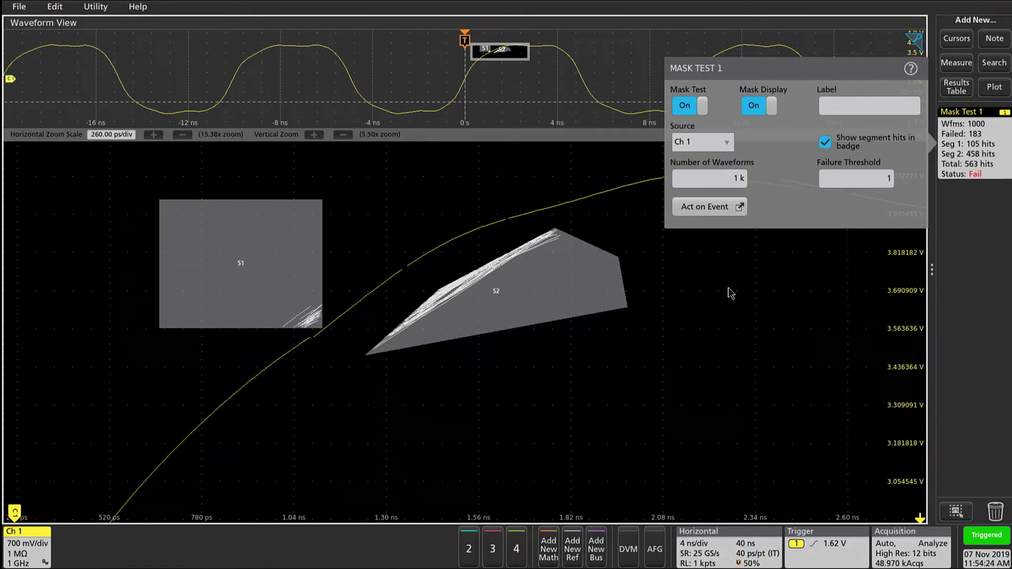
left_click(752, 305)
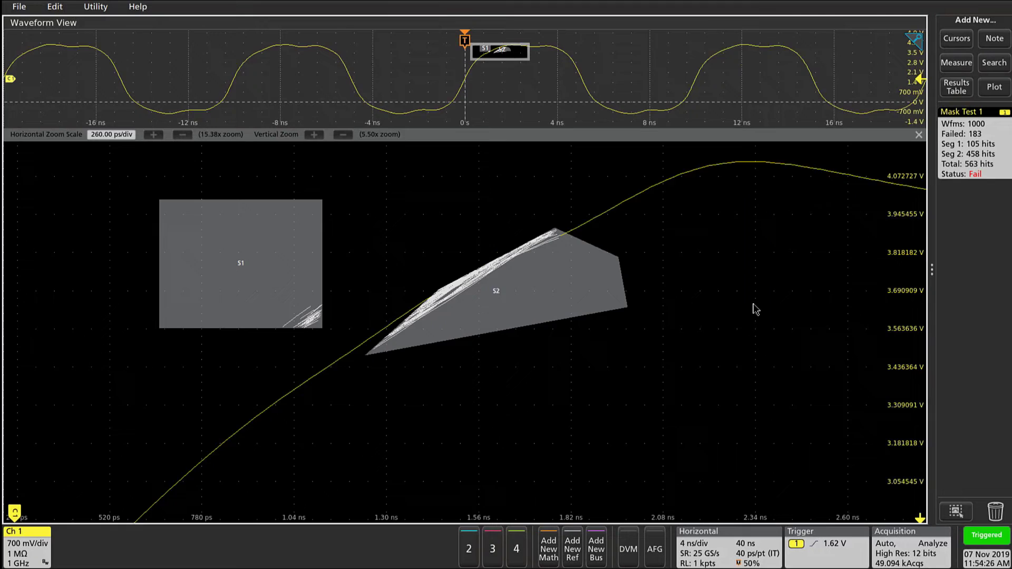